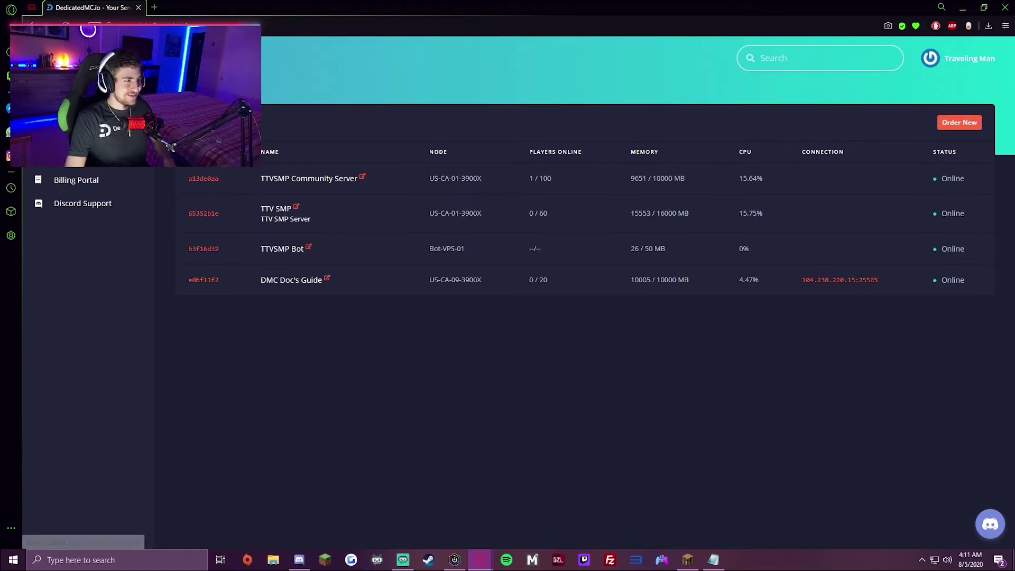
Clear an accidental text selection on the server list.
drag(261, 132, 310, 208)
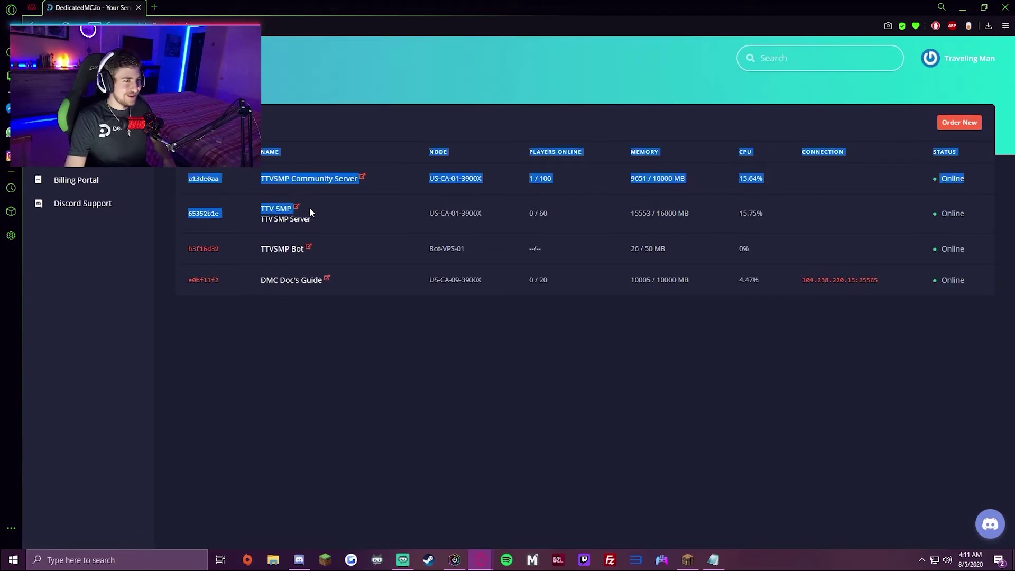
click(347, 319)
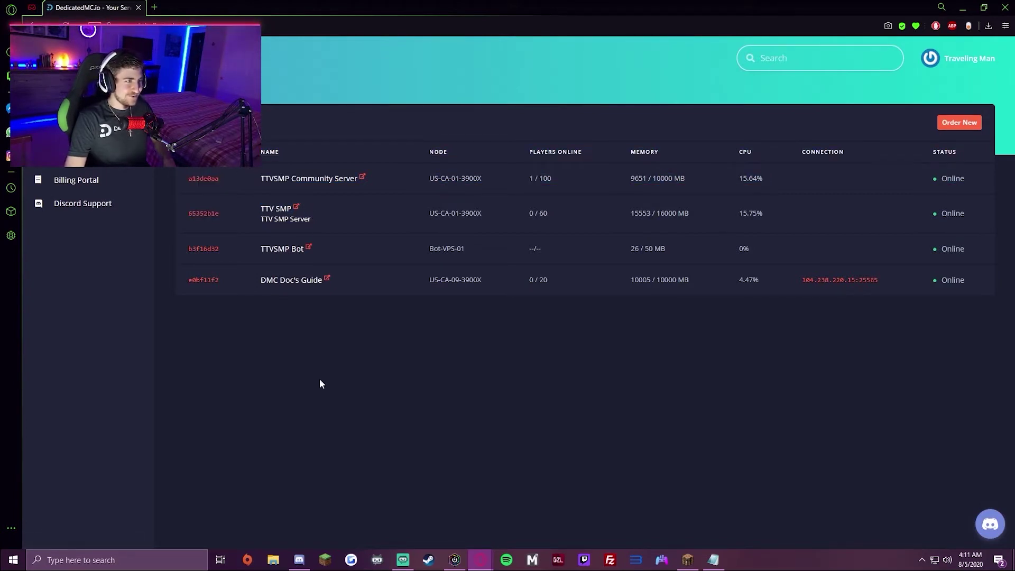
Open the DMC Doc's Guide server page, then reveal and select its IP 104.238.220.15:25565.
click(291, 281)
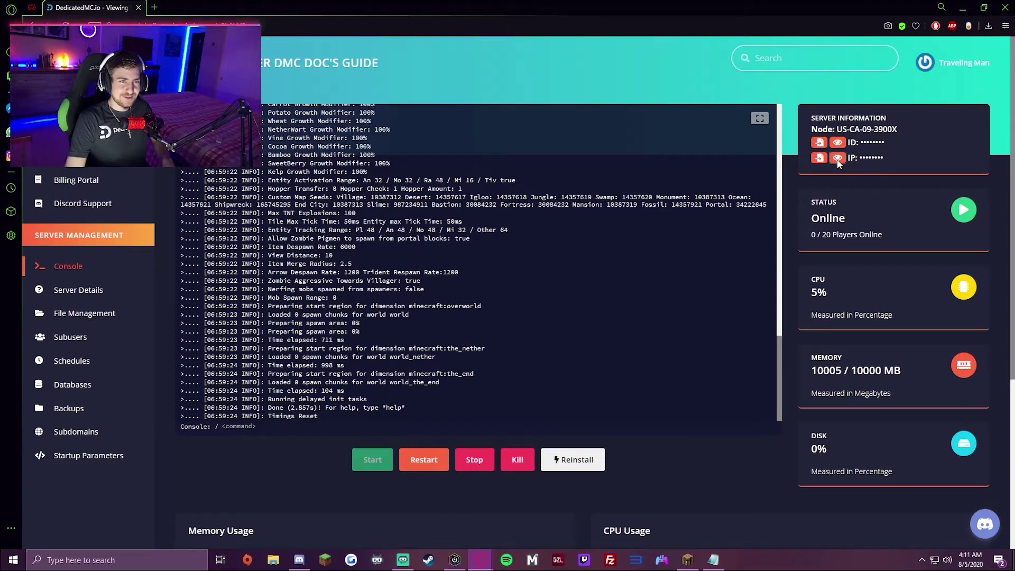
click(837, 158)
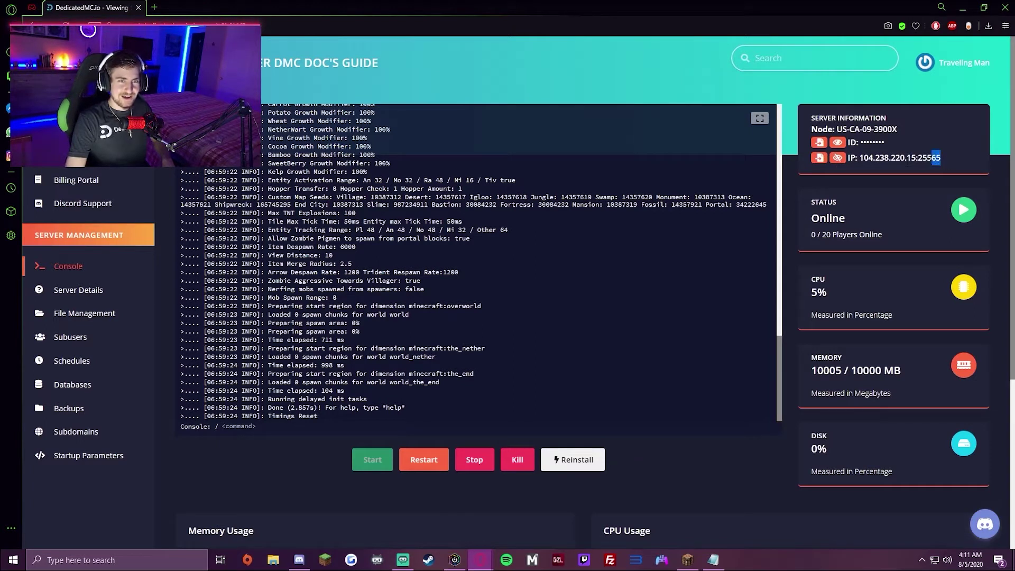
drag(941, 158, 853, 157)
key(ctrl+c)
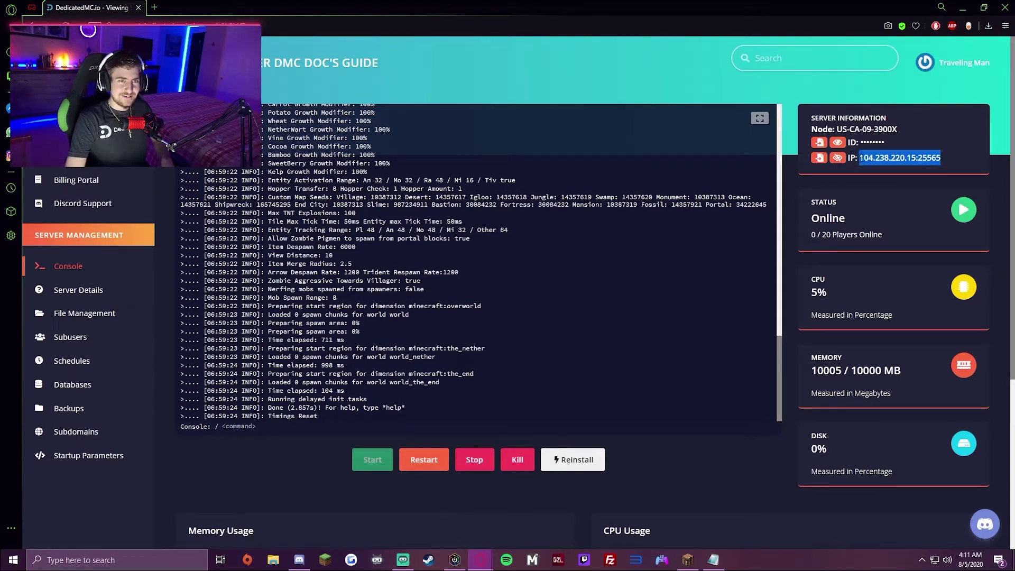
In Minecraft, add server 'awsdaywd' at 104.238.220.15:25565 and join it.
click(687, 560)
click(638, 505)
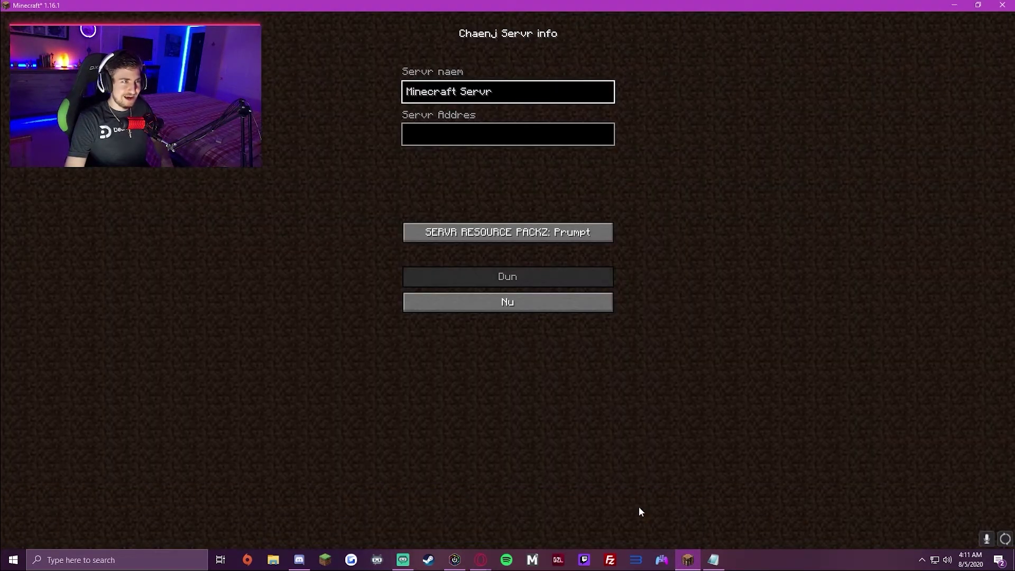
text(awsdaywd)
click(446, 136)
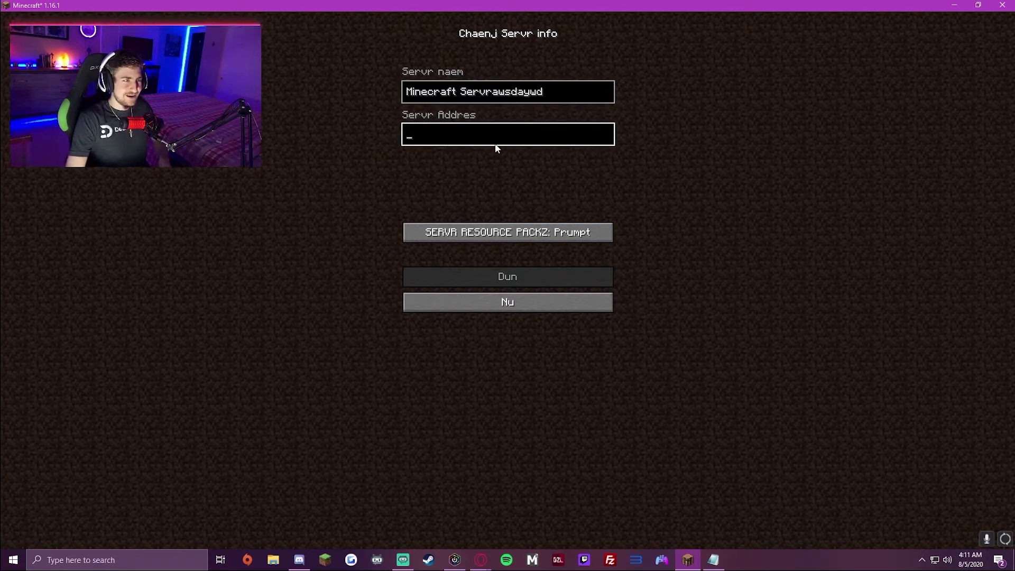
key(ctrl+v)
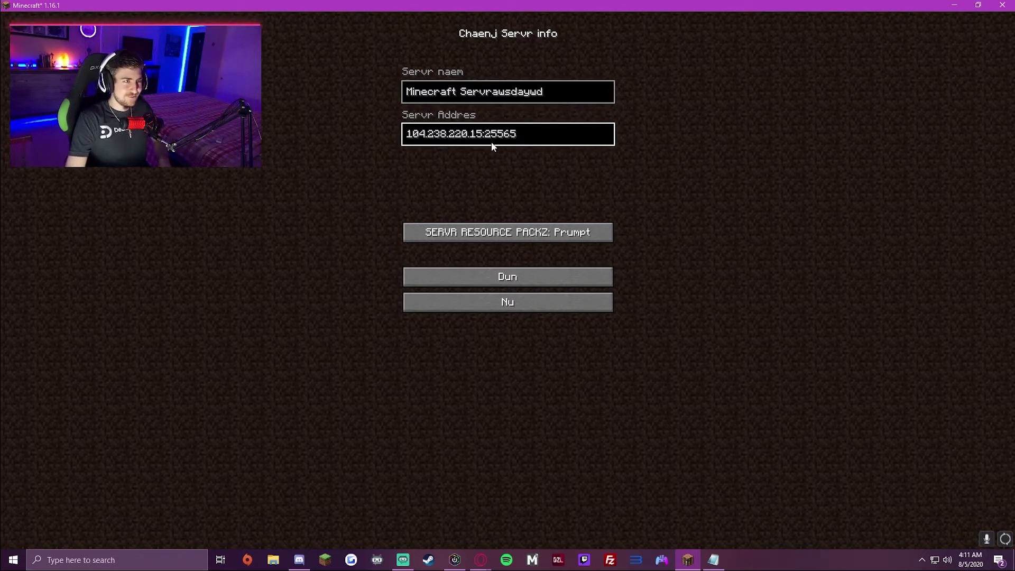
click(507, 277)
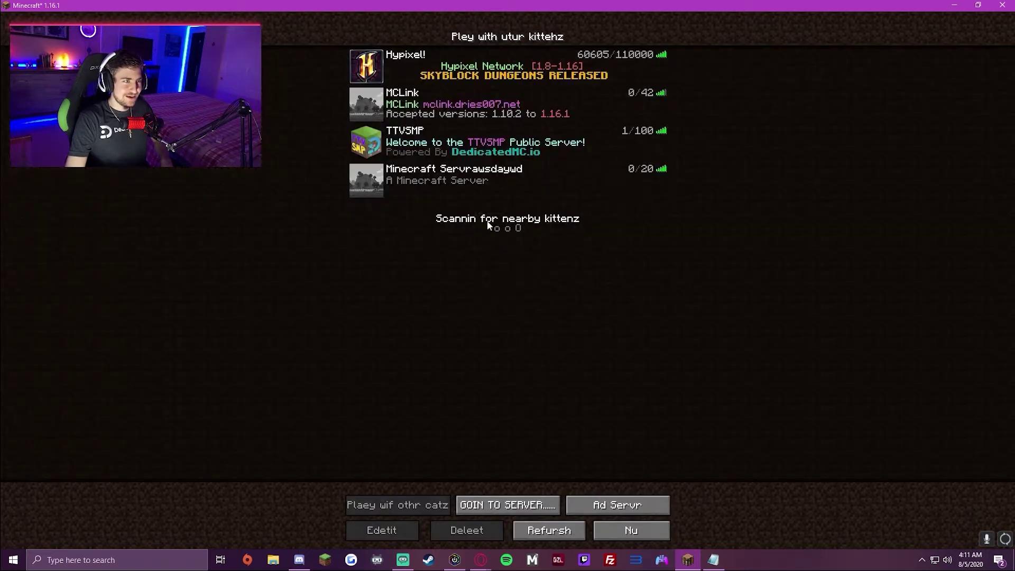
click(412, 502)
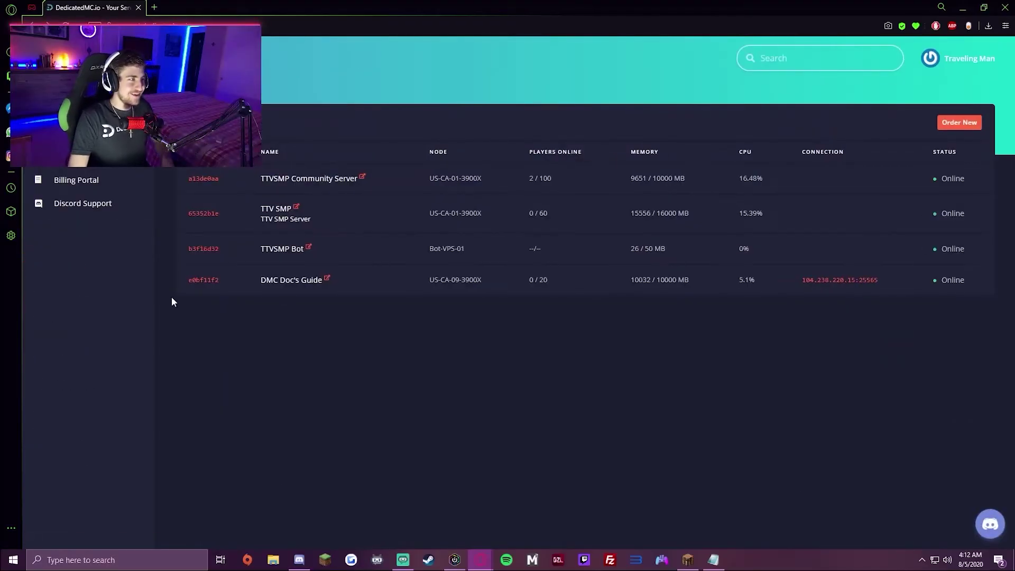
Run 'whitelist on' in the DMC Doc's Guide server console.
click(290, 279)
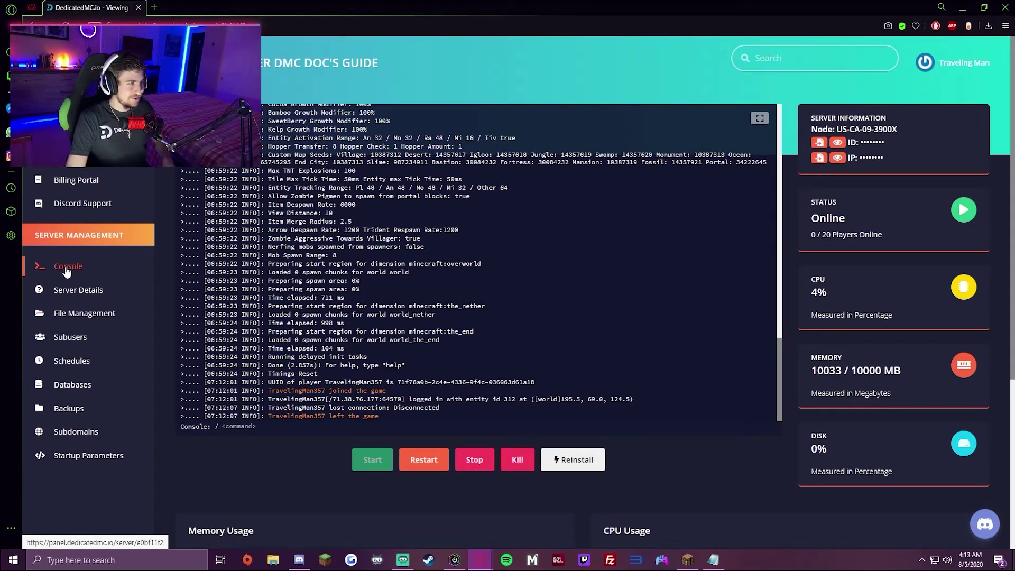
click(281, 432)
text(whitelist on)
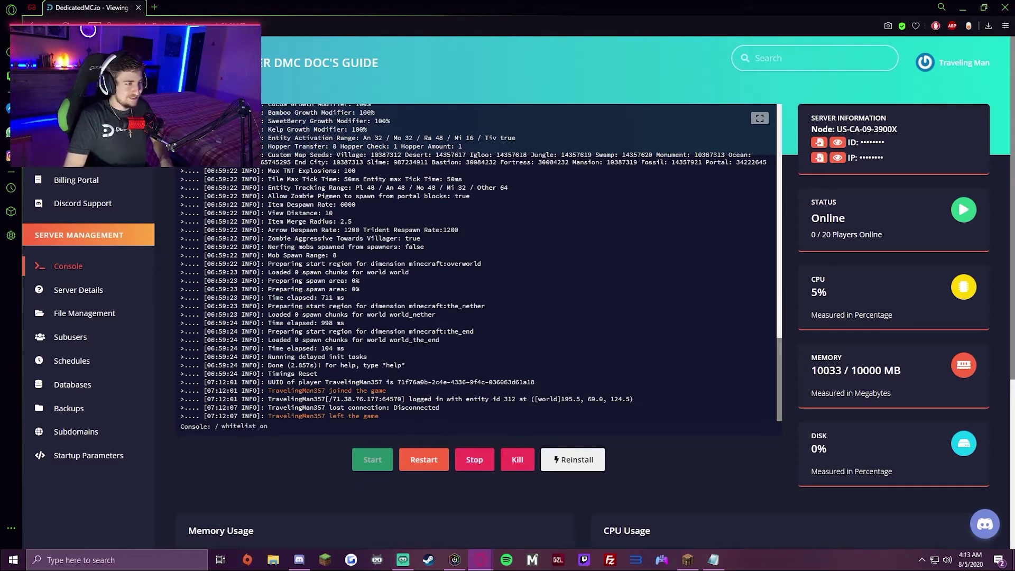
key(Return)
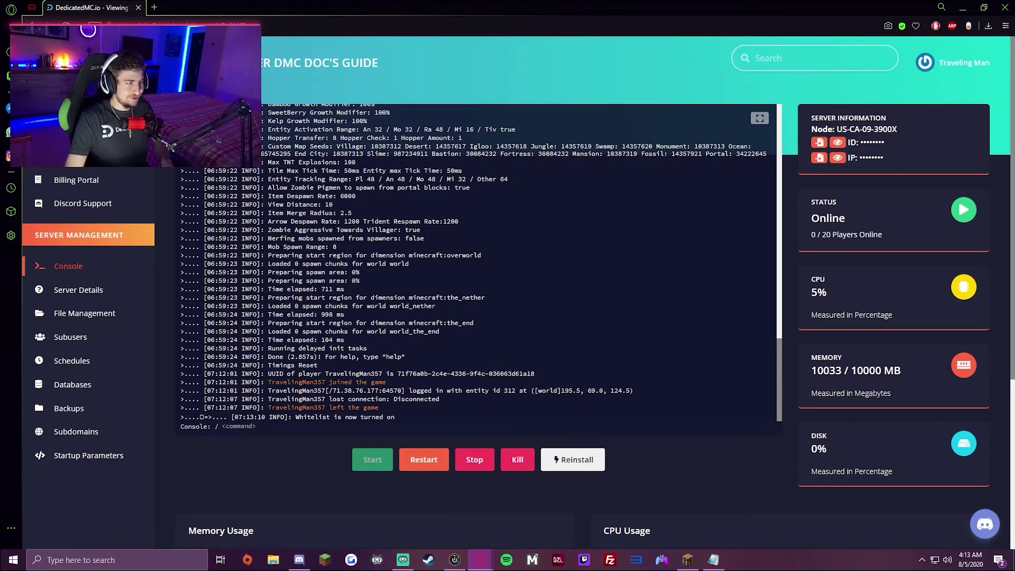
drag(409, 421, 295, 417)
click(335, 417)
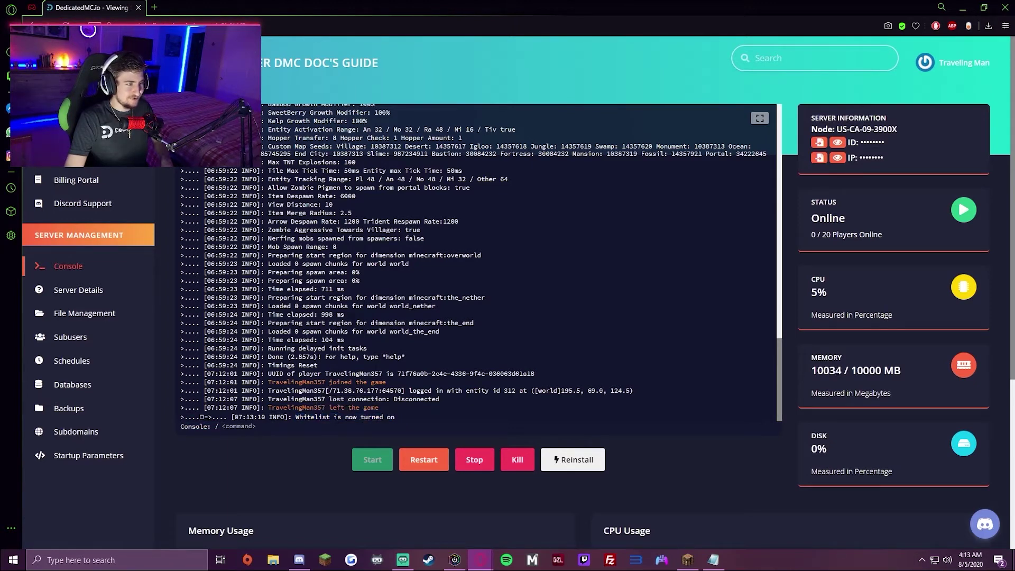
click(301, 430)
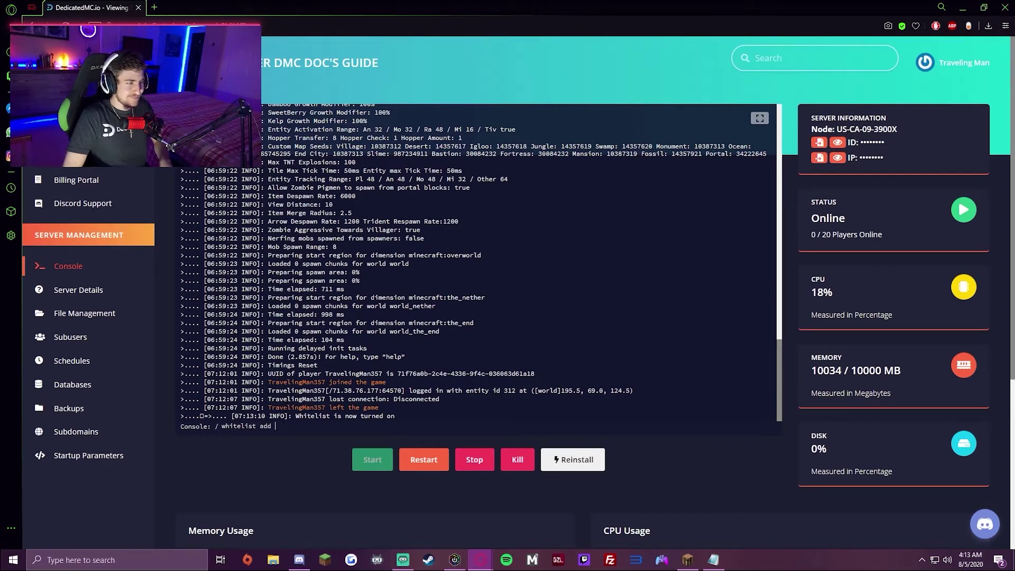
Whitelist MstrTaffy and make TravelingMan357 an operator via console commands.
text(taffy)
key(Return)
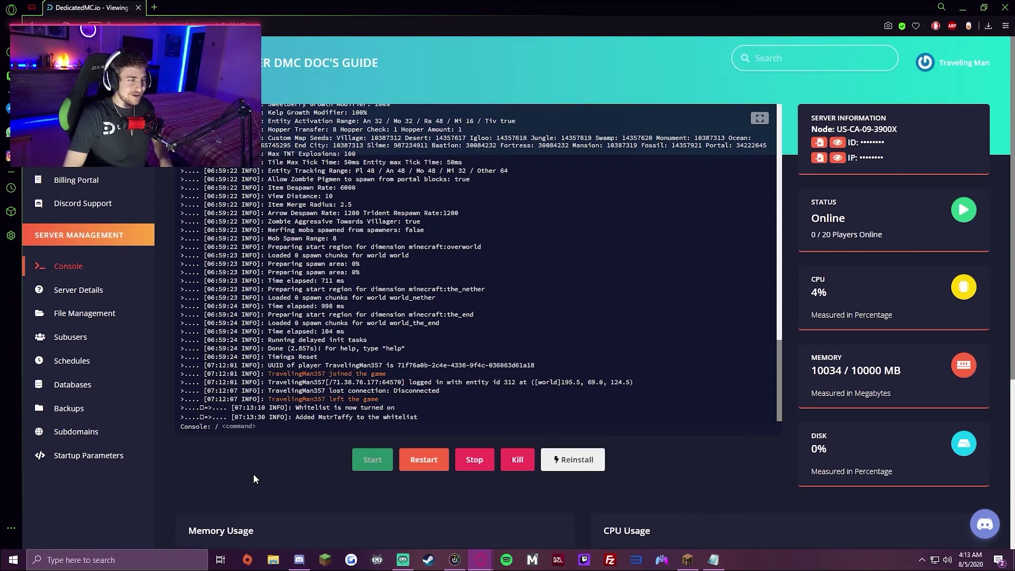
text(op )
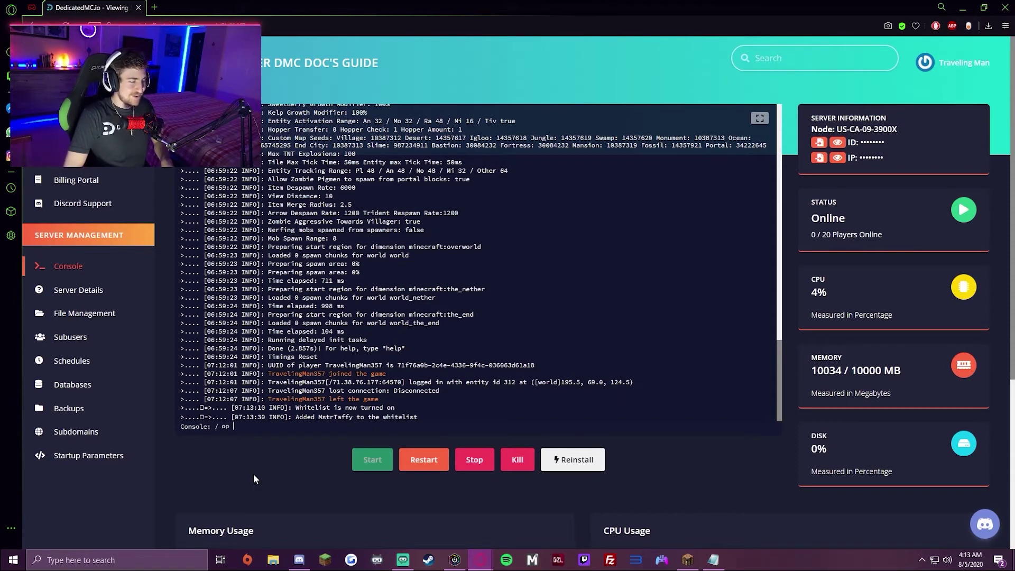
text(travelingman357)
key(Return)
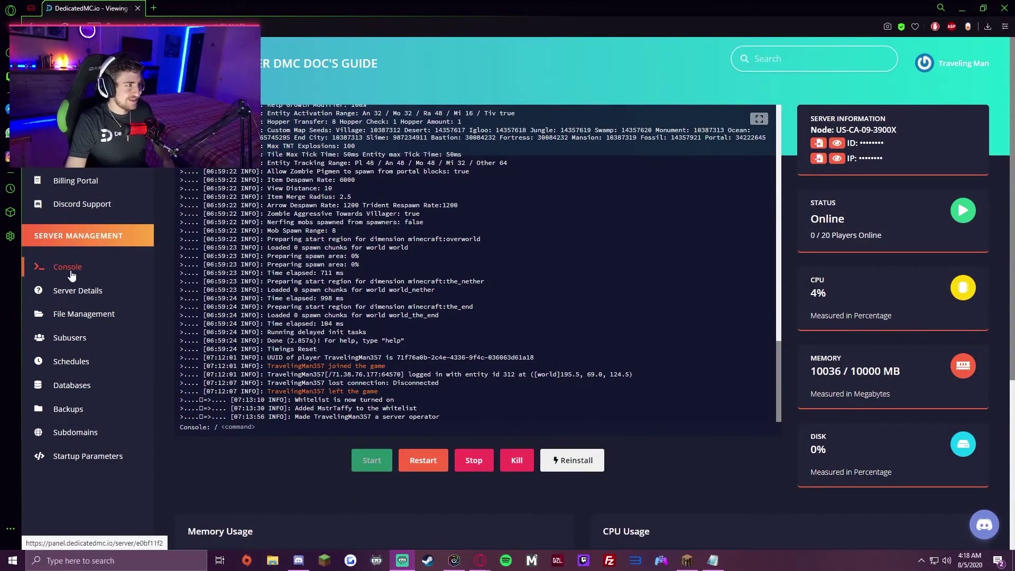
Open File Management and scroll the file list to locate server.properties.
click(84, 314)
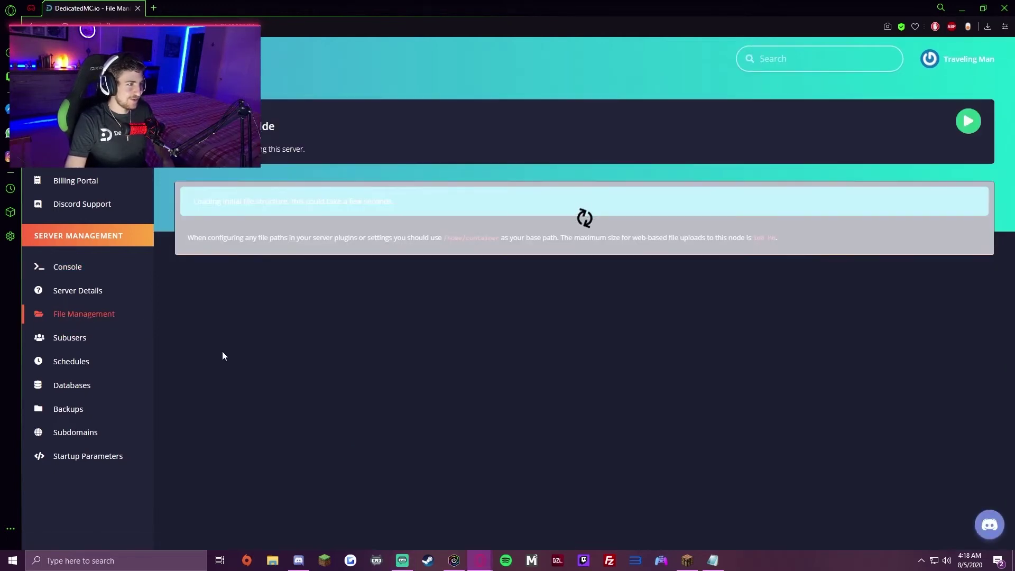
scroll(245, 221, down, 5)
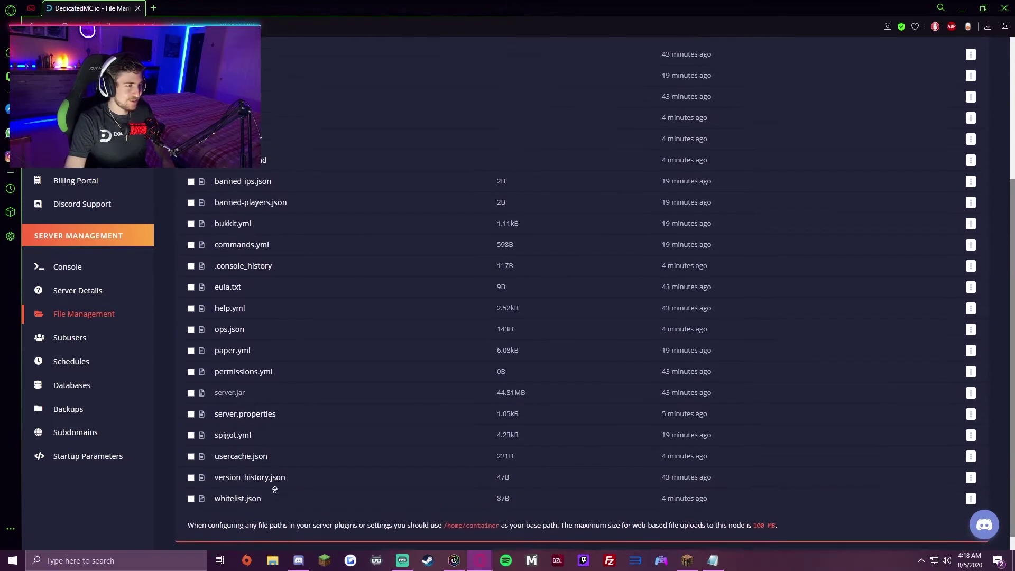
scroll(271, 495, up, 3)
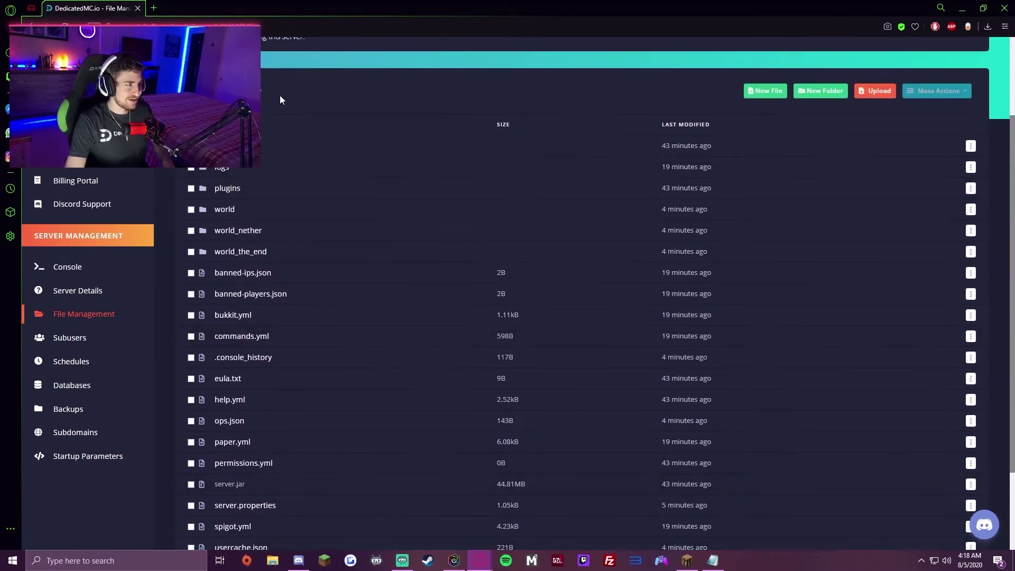
scroll(280, 95, down, 2)
scroll(279, 63, up, 1)
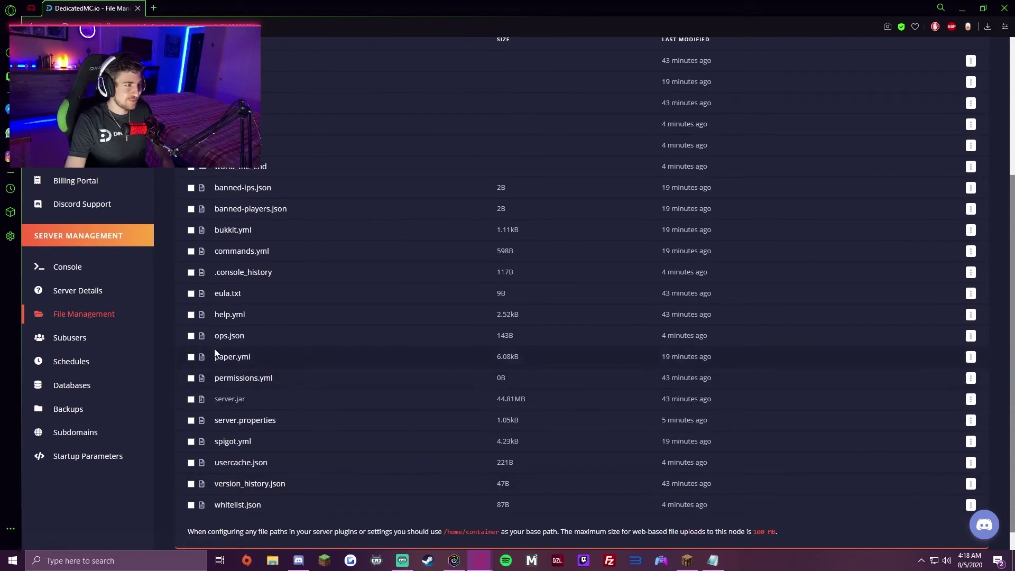
scroll(163, 371, up, 1)
scroll(164, 412, down, 1)
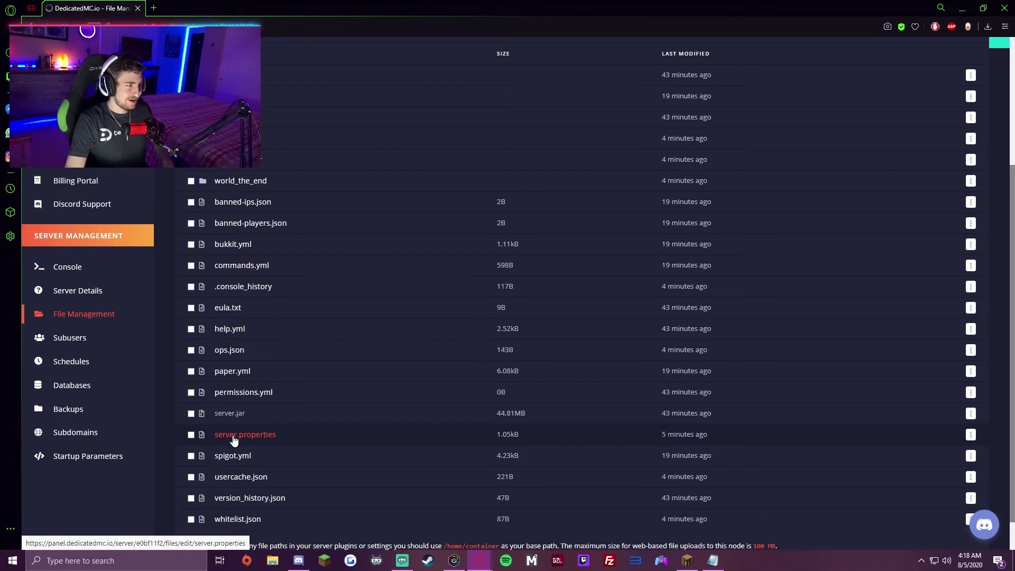
scroll(317, 439, down, 3)
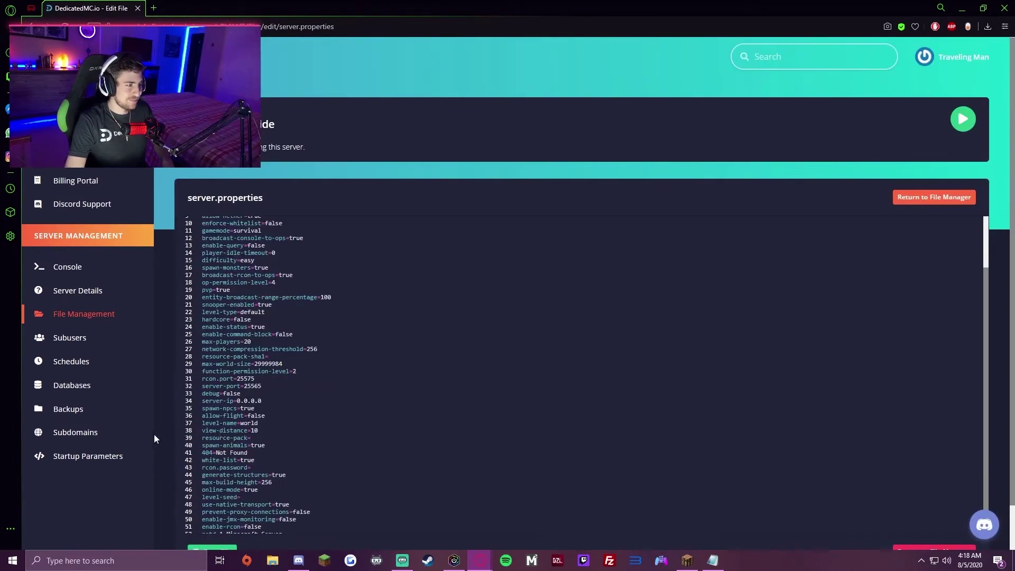
scroll(154, 437, down, 2)
scroll(266, 439, up, 3)
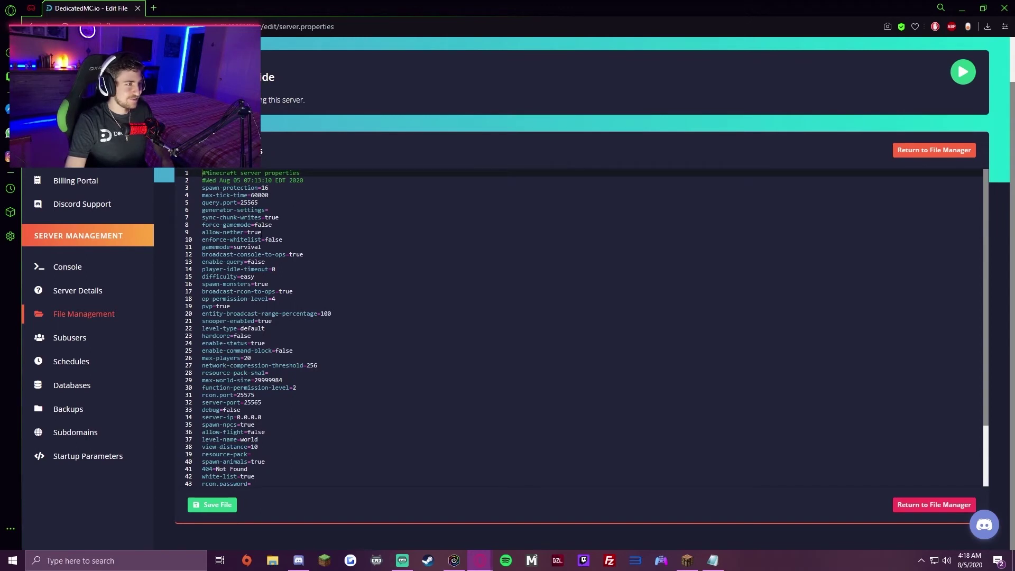
click(242, 306)
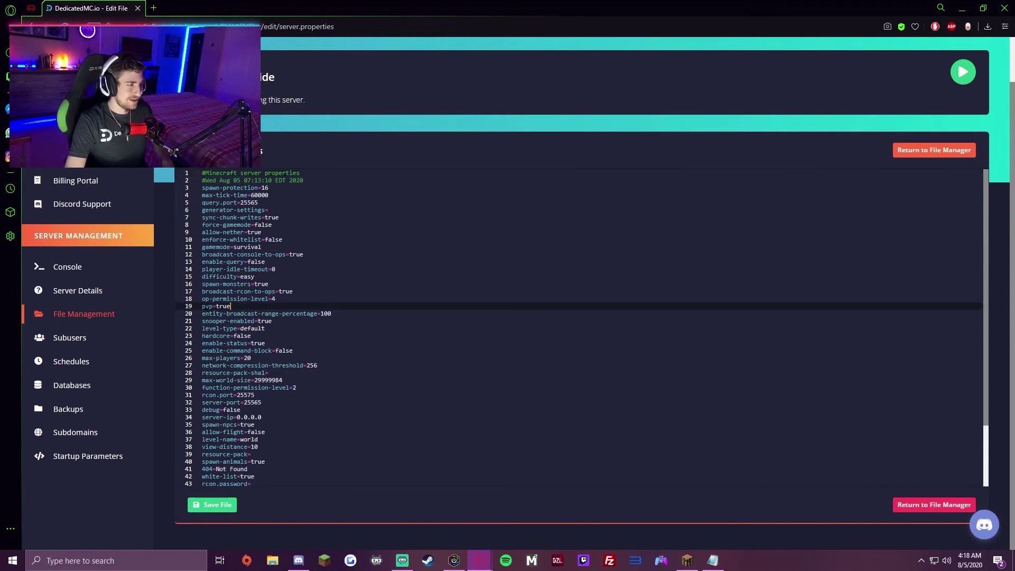
scroll(243, 305, down, 3)
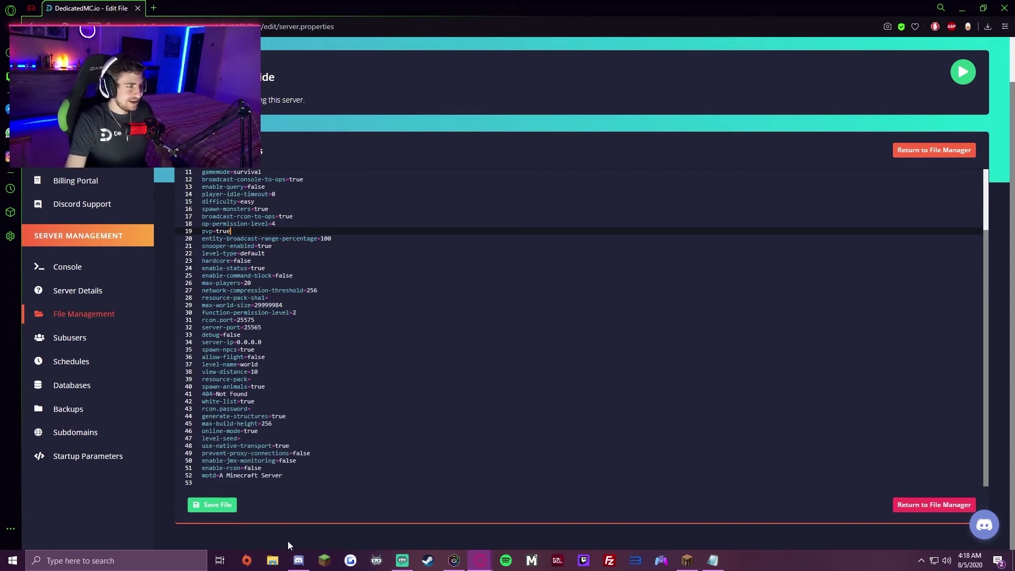
click(293, 481)
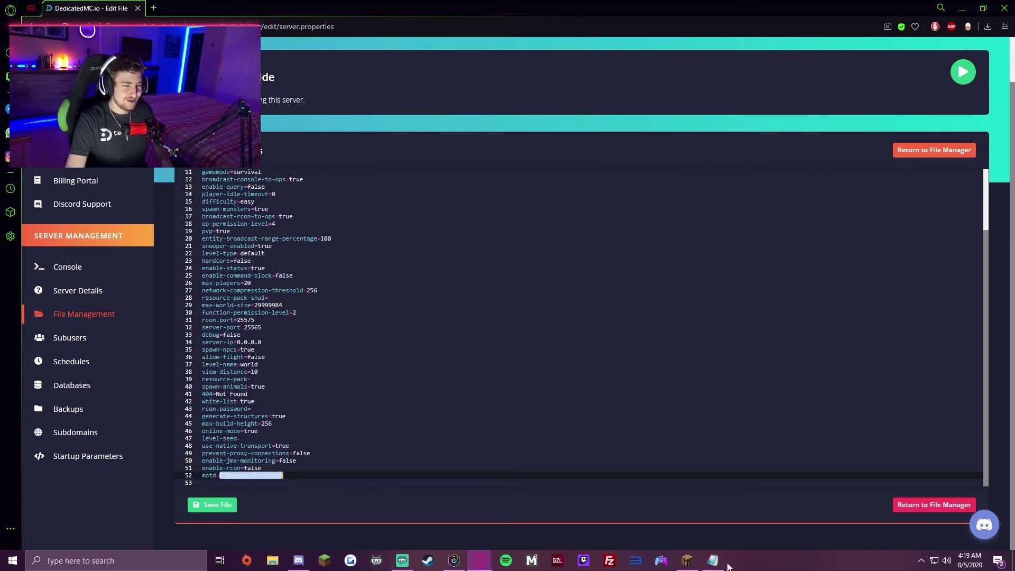
click(687, 560)
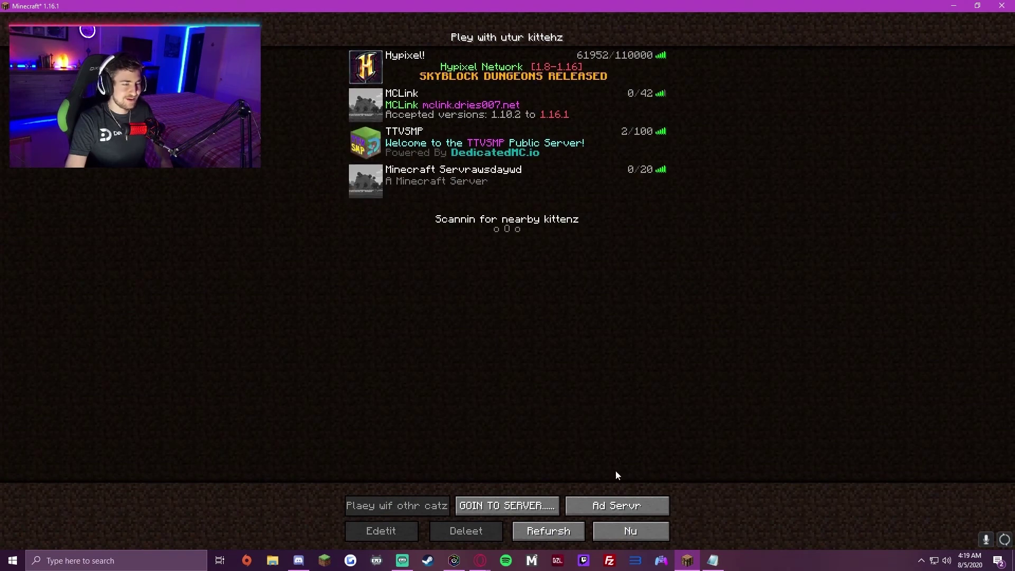
key(alt+Tab)
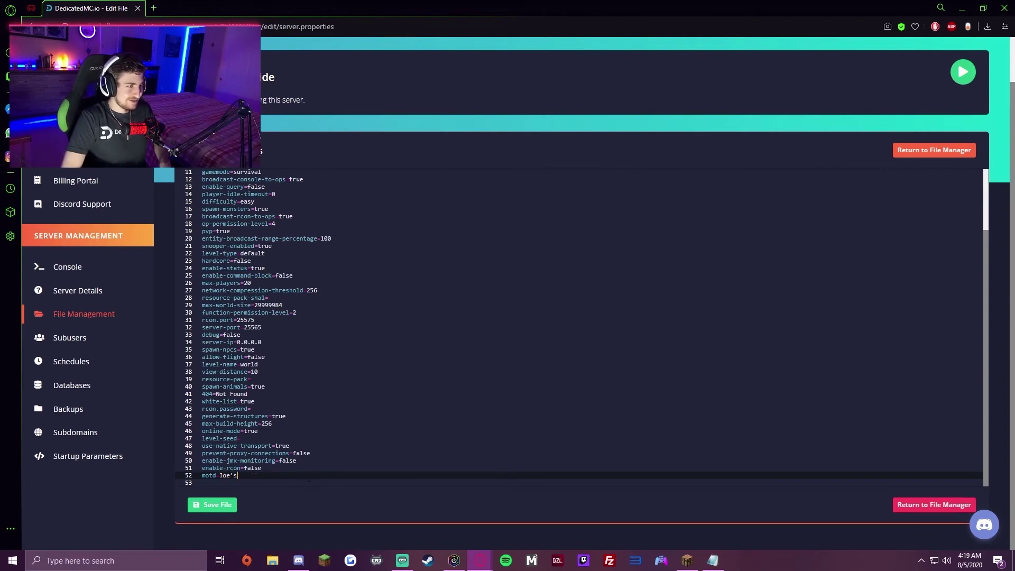
Finish the MOTD as 'Joe's Minecraft Server' and point to the level-seed line.
text(rver)
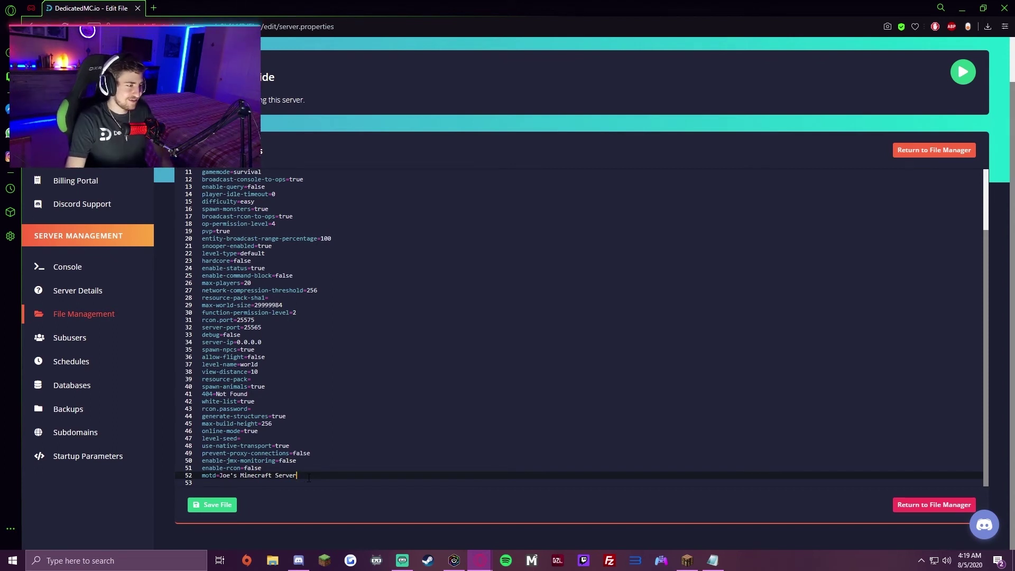
click(275, 438)
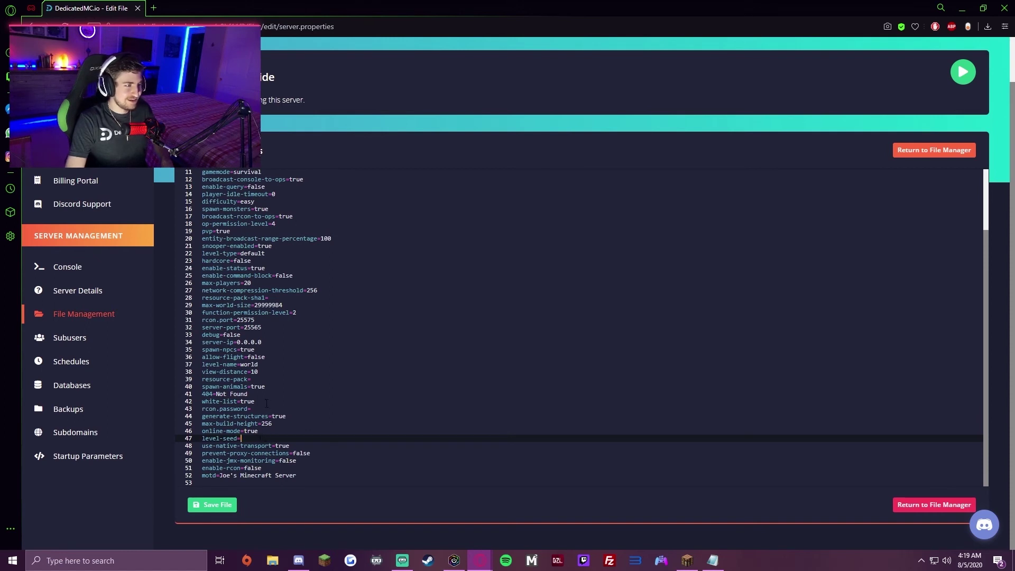
click(270, 372)
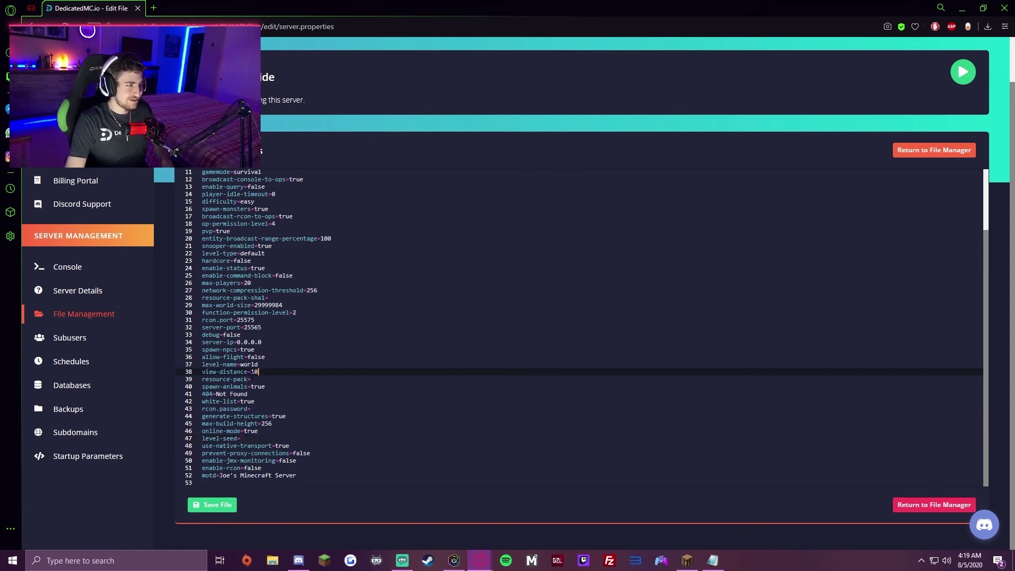
scroll(264, 396, up, 1)
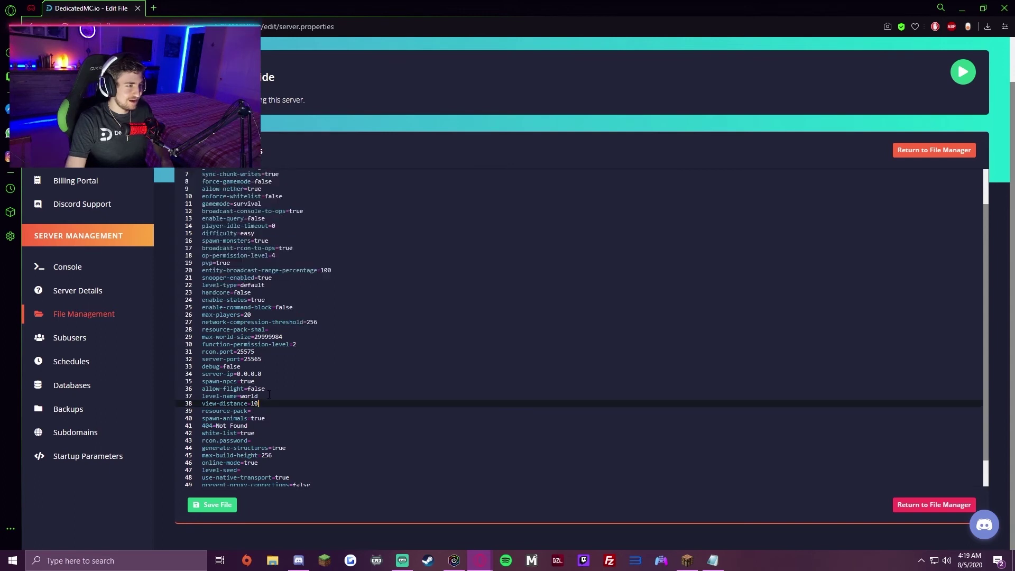
scroll(268, 417, up, 1)
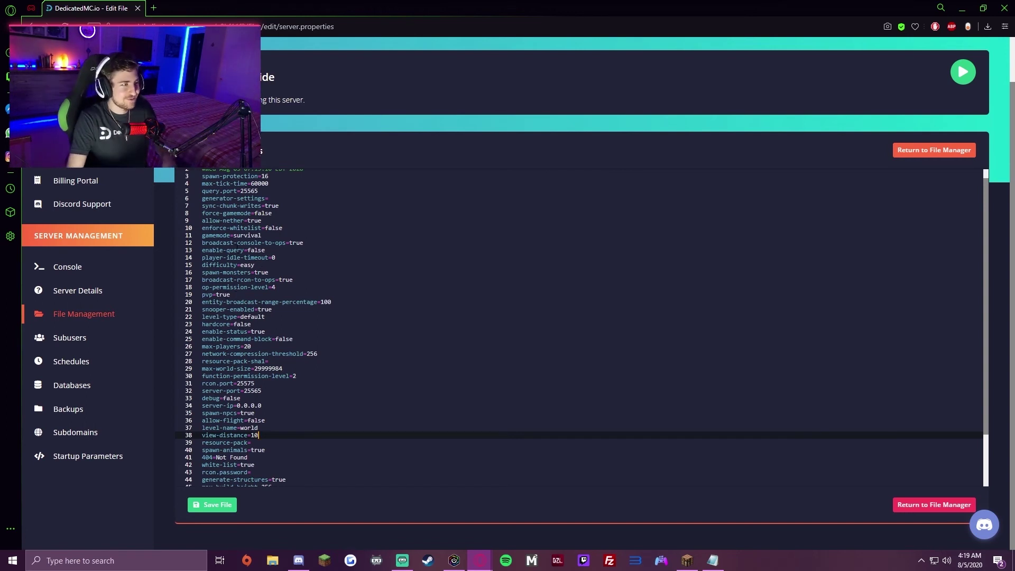
scroll(218, 255, up, 1)
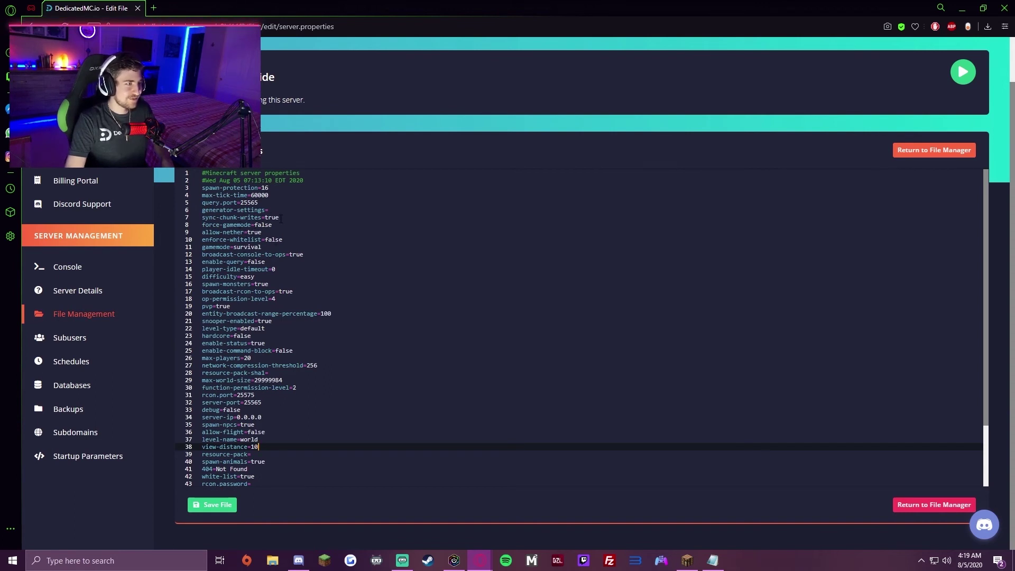
click(281, 219)
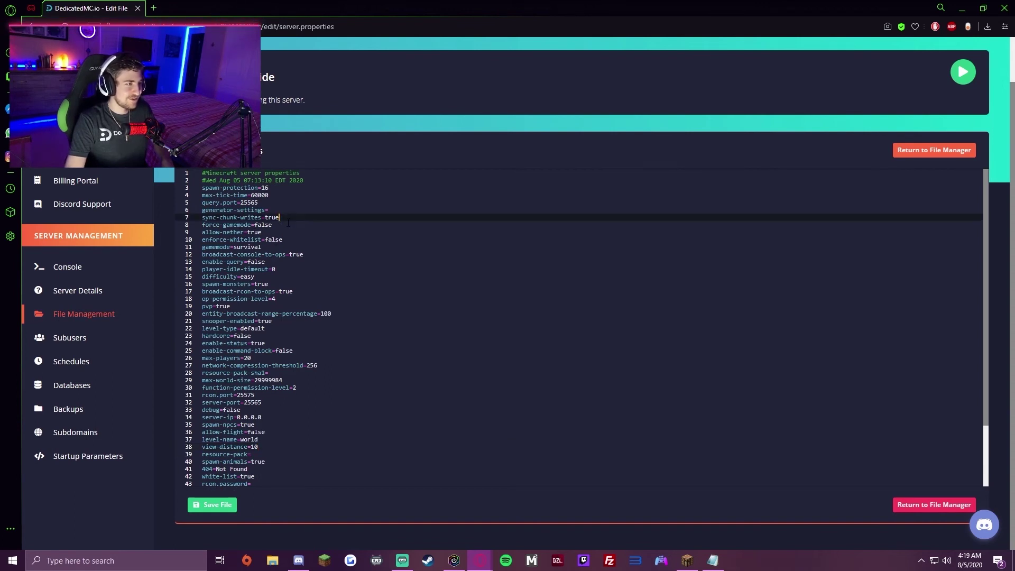
click(305, 254)
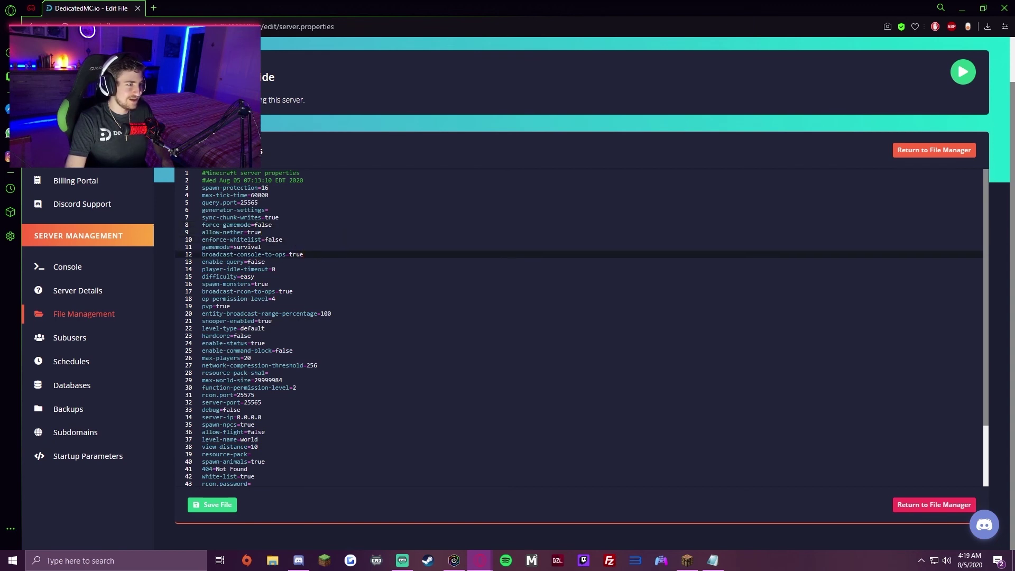
scroll(578, 328, down, 1)
scroll(579, 328, down, 1)
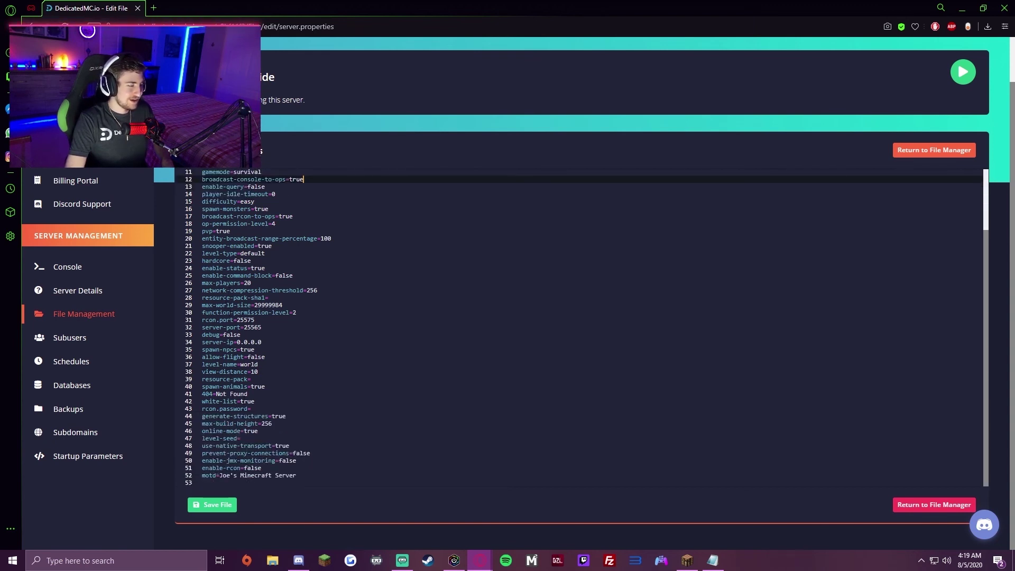
click(264, 401)
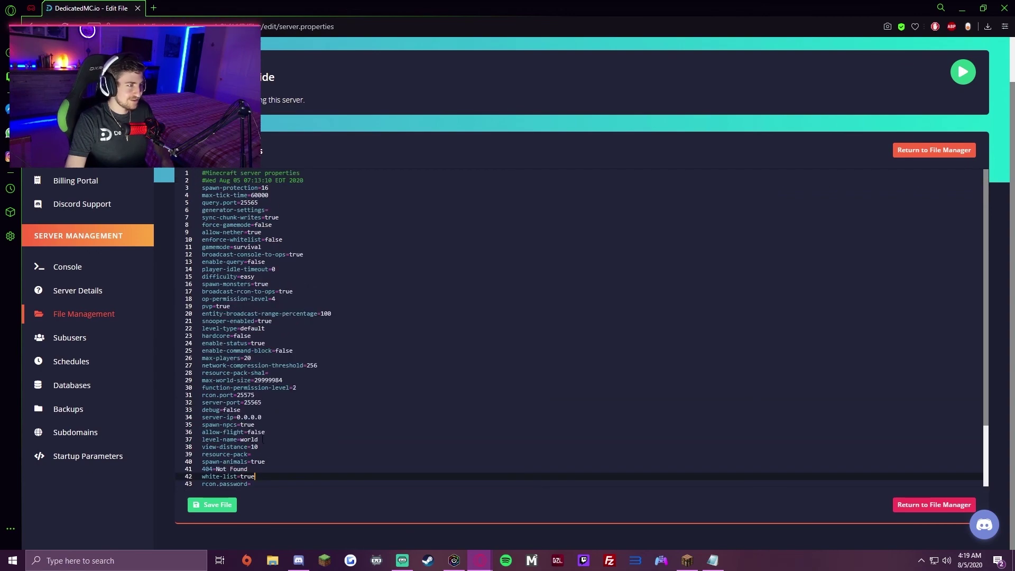